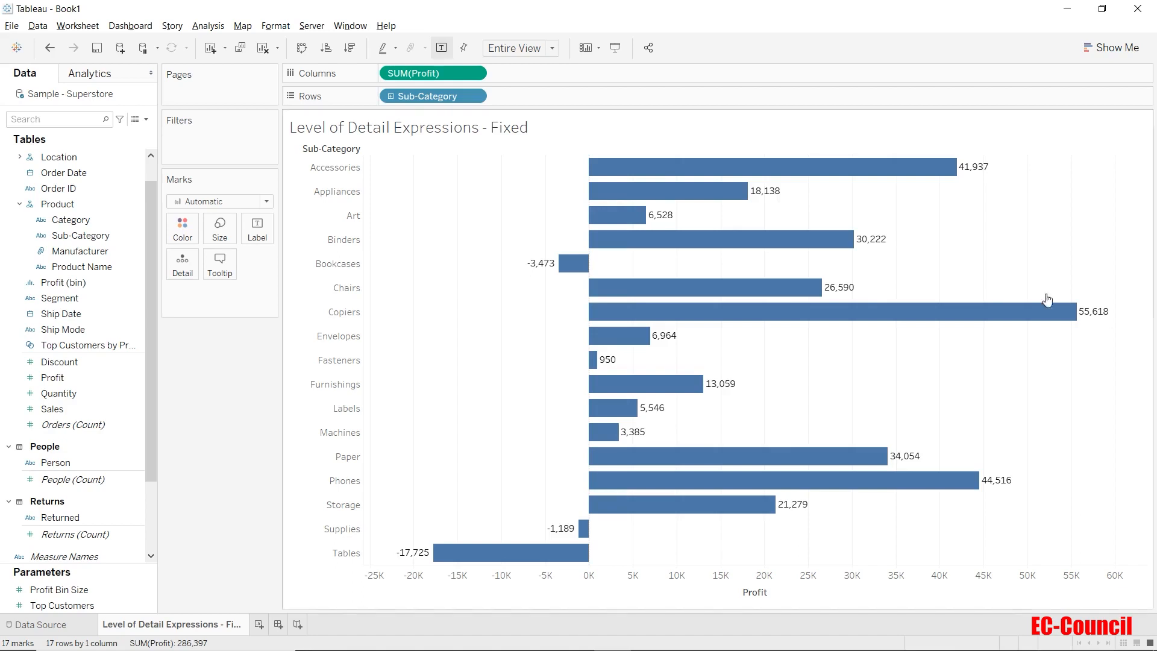
Step: Start a new calculated field and look up the FIXED function's description among the aggregate functions
{"action": "left_click", "coordinate": [146, 120]}
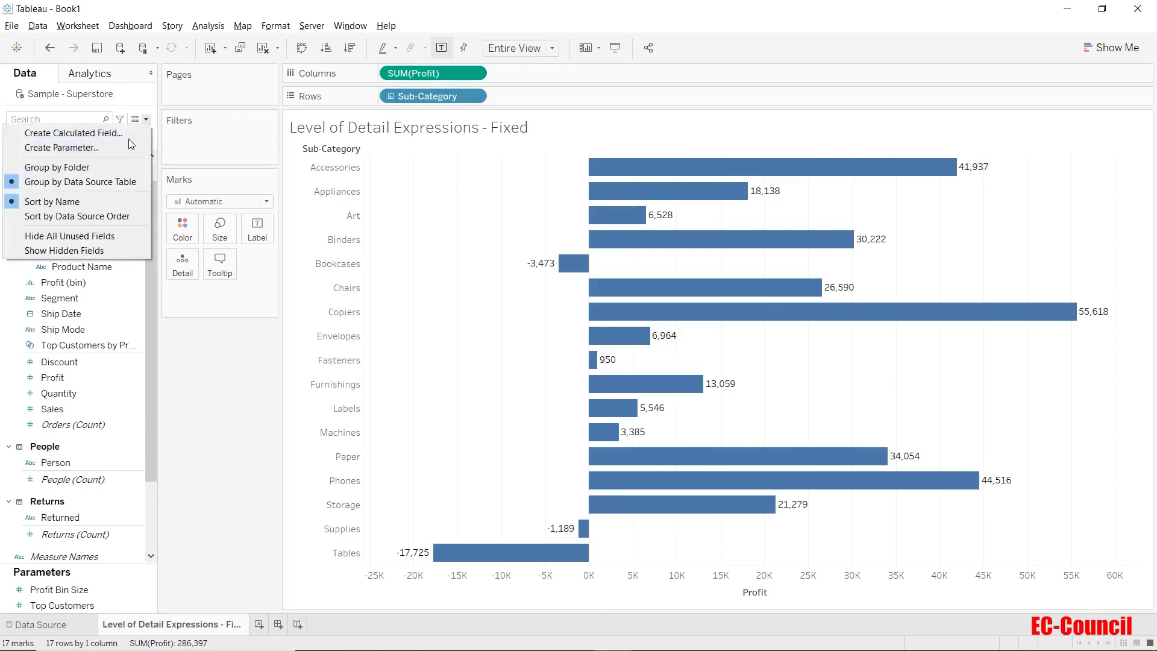
{"action": "left_click", "coordinate": [126, 133]}
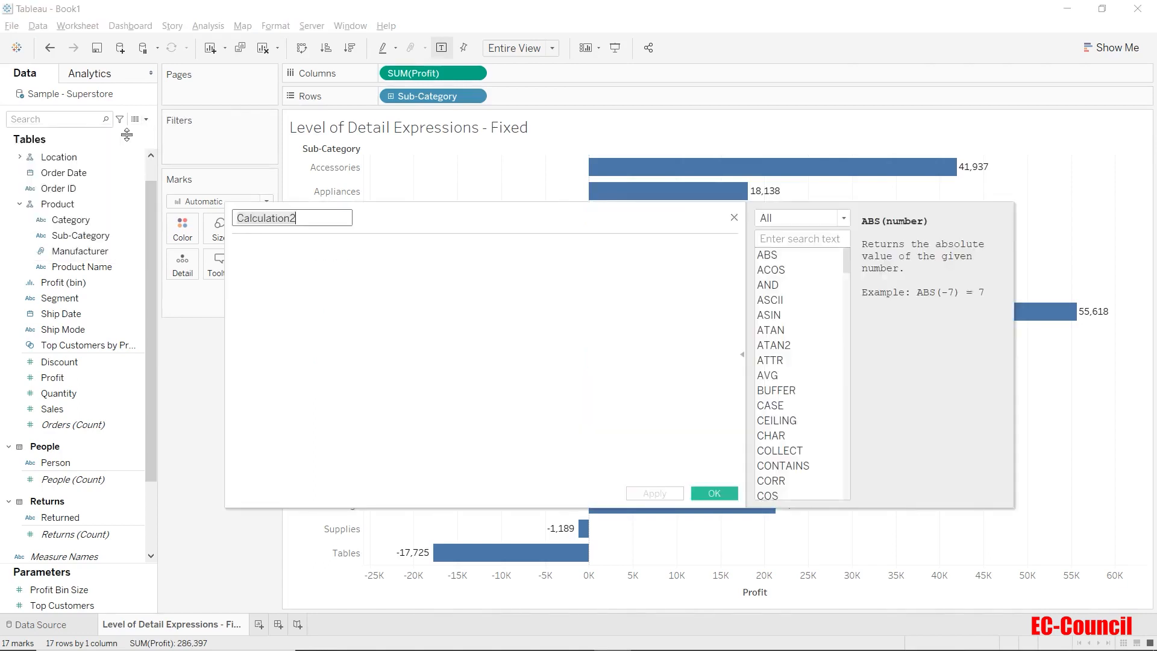
{"action": "left_click", "coordinate": [826, 220]}
{"action": "left_click", "coordinate": [797, 313]}
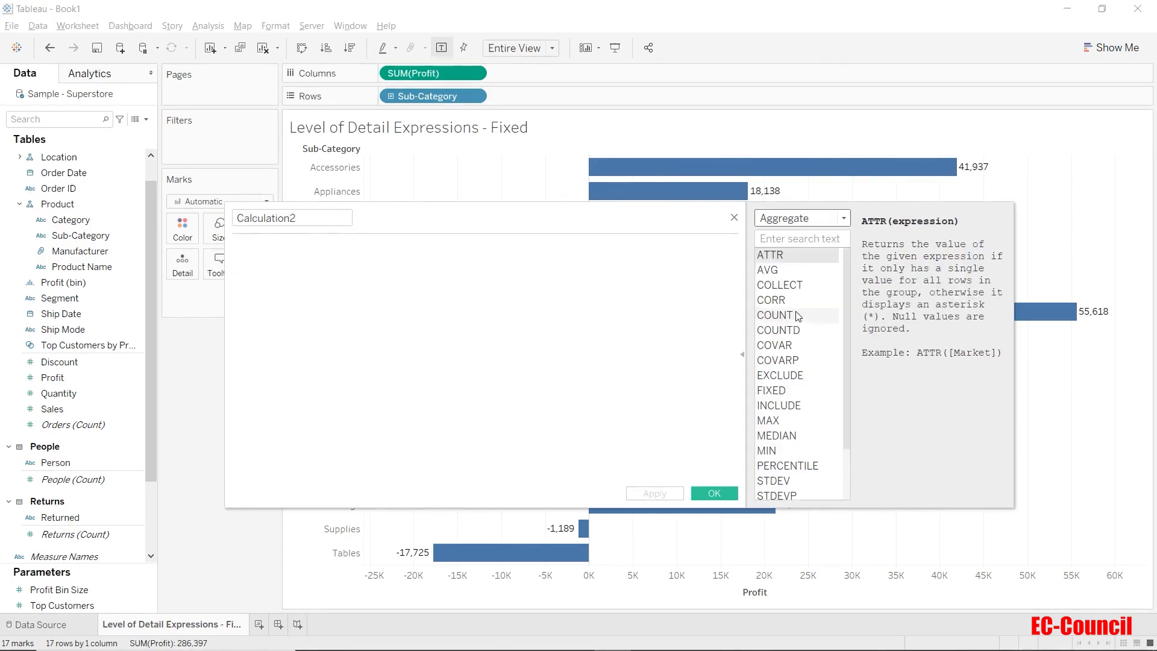
{"action": "left_click", "coordinate": [787, 393]}
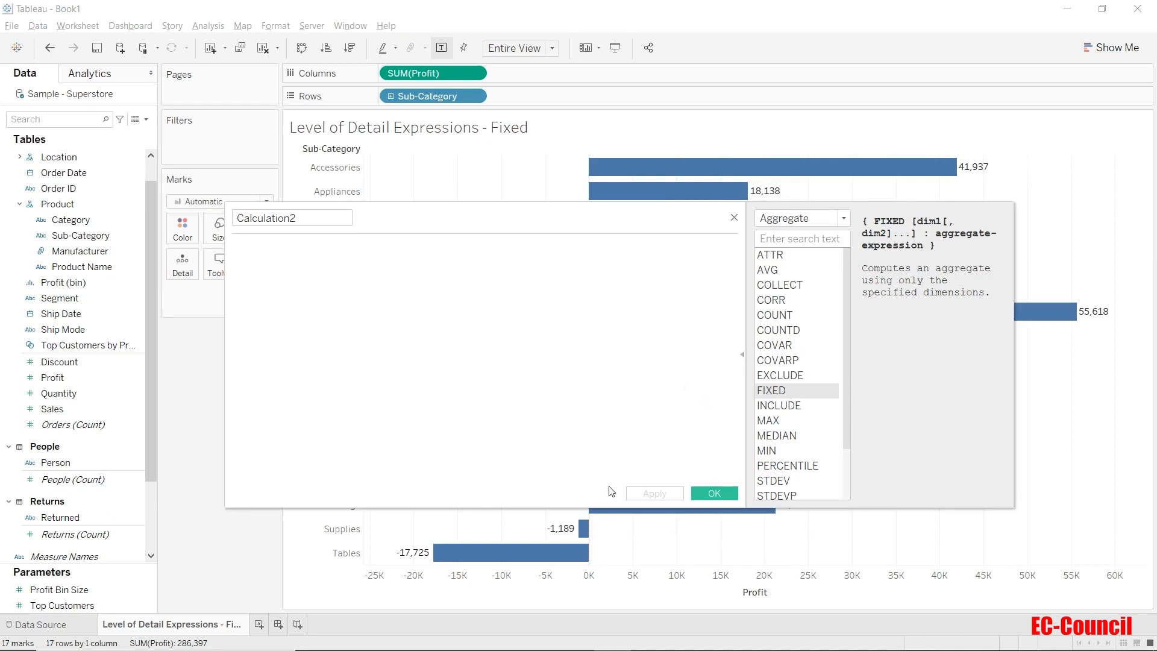
Step: Name the calculated field "Fixed Sales"
{"action": "left_click_drag", "start_coordinate": [321, 227], "coordinate": [315, 223]}
{"action": "left_click", "coordinate": [303, 217]}
{"action": "double_click", "coordinate": [303, 216]}
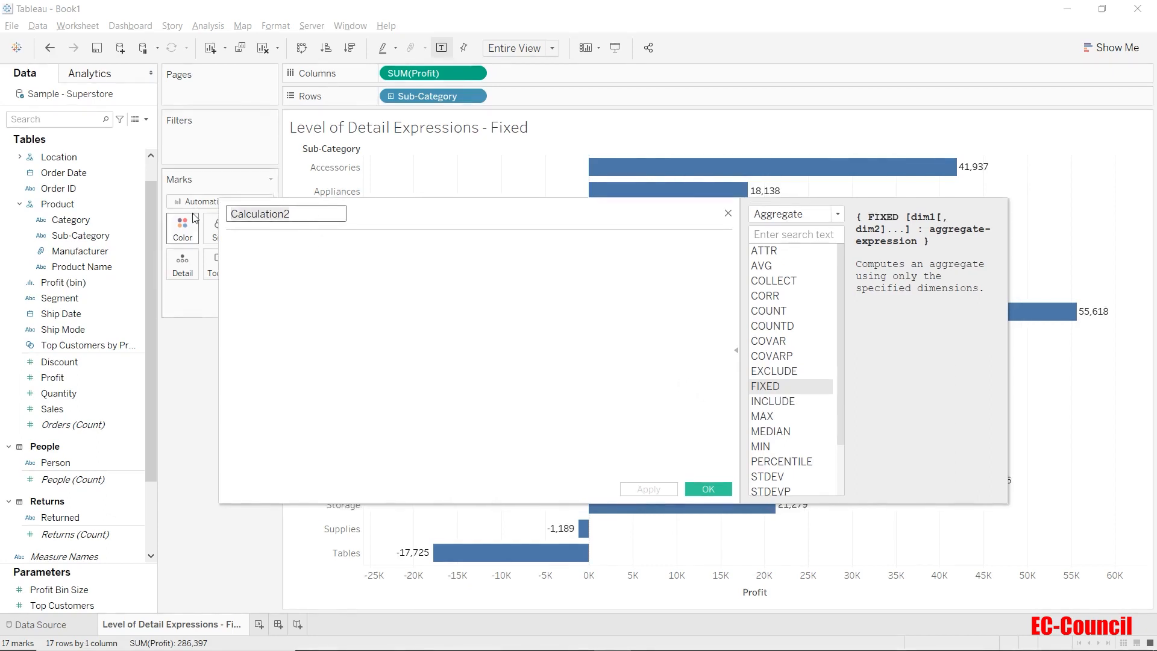
{"action": "type", "text": "F"}
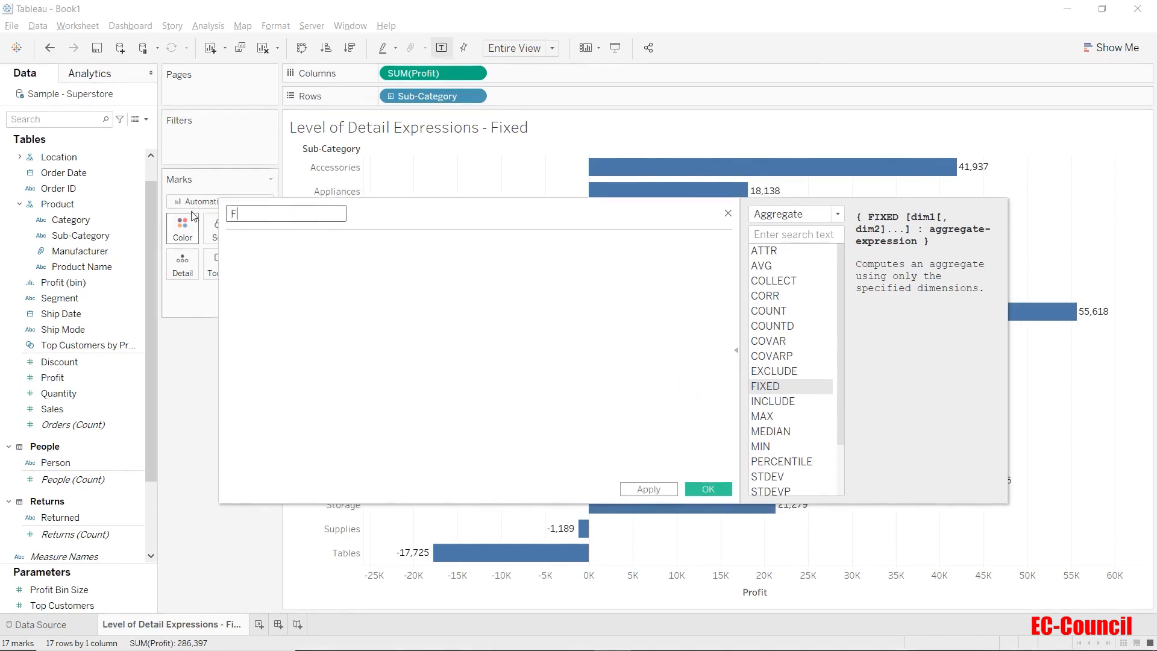
{"action": "type", "text": "ixed Ssales"}
{"action": "left_click", "coordinate": [270, 214]}
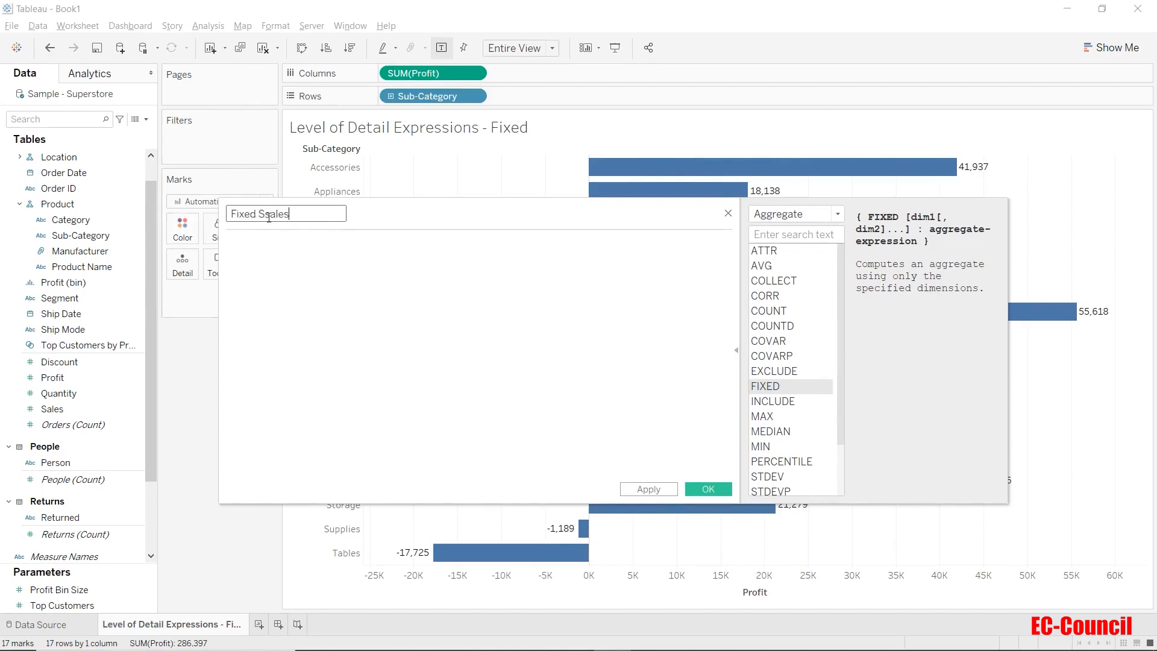
{"action": "key", "text": "BackSpace"}
Step: Enter the level of detail formula {Fixed : Sum([Sales])} for the calculated field
{"action": "left_click", "coordinate": [292, 253]}
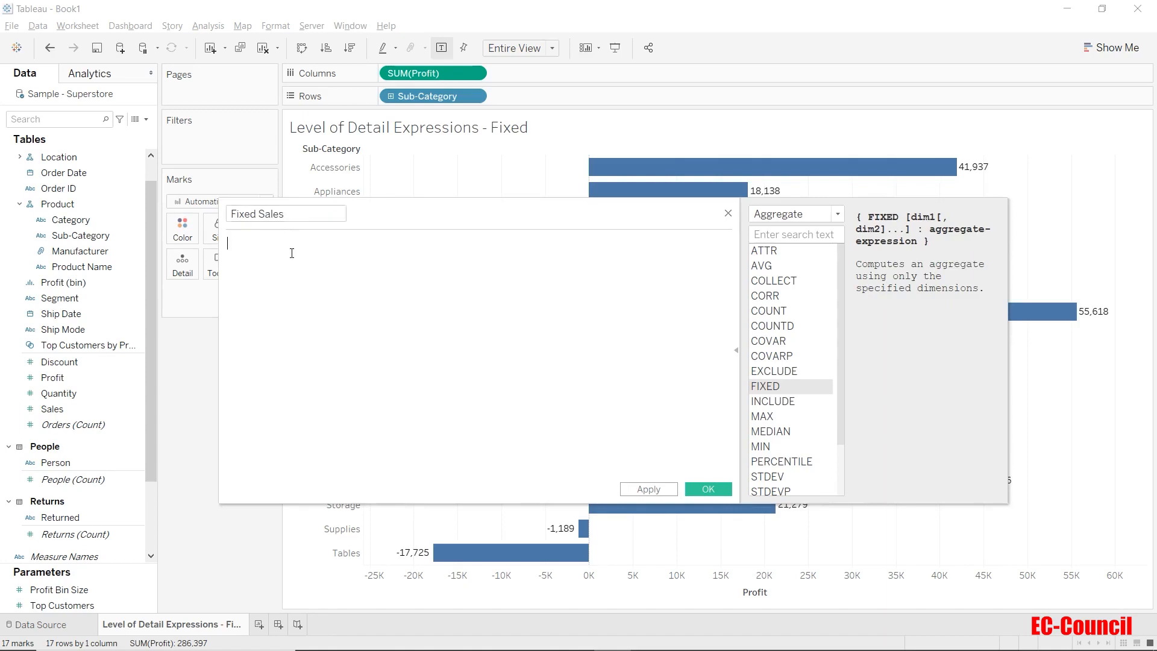
{"action": "type", "text": "{Fix"}
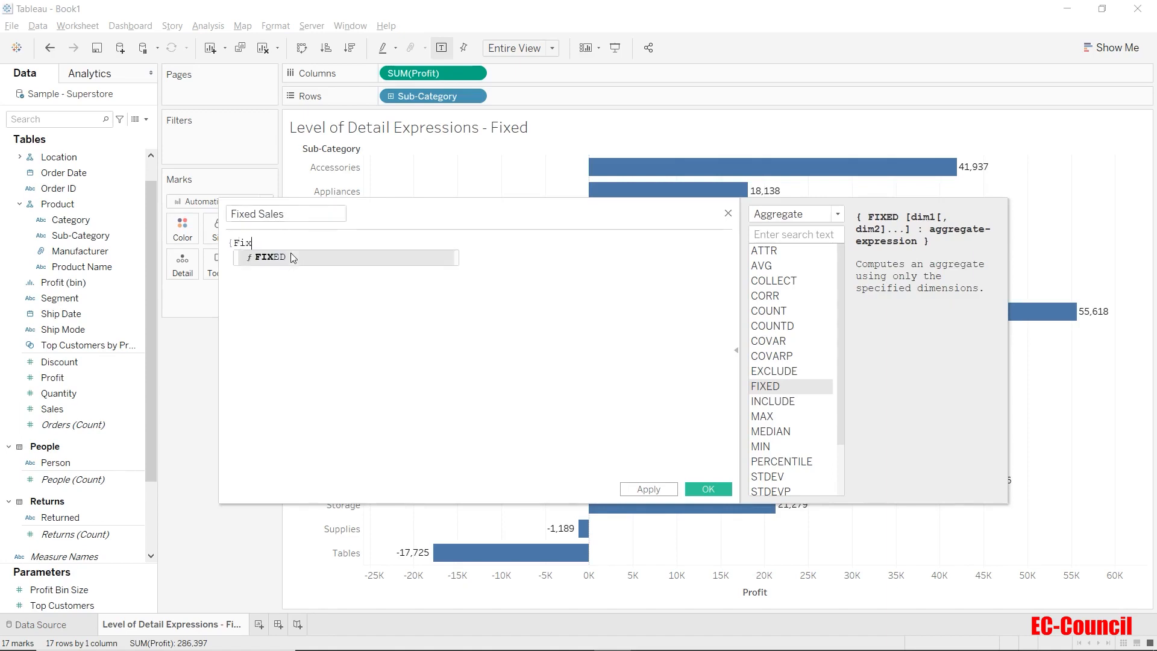
{"action": "type", "text": "ed : Sum"}
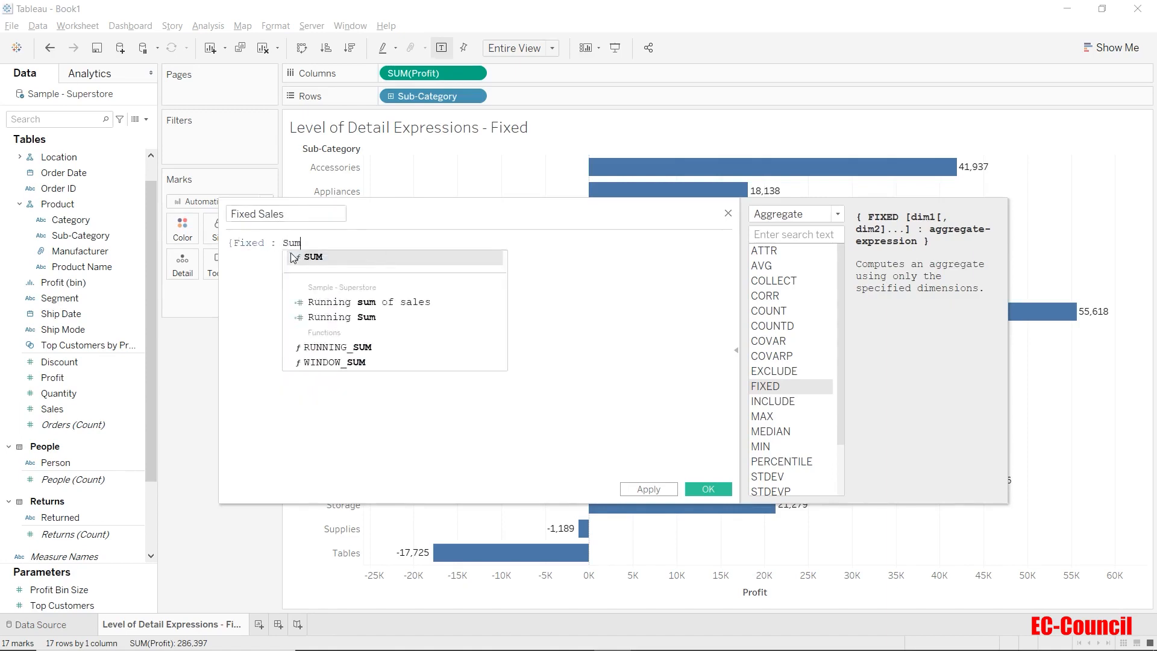
{"action": "type", "text": "(s"}
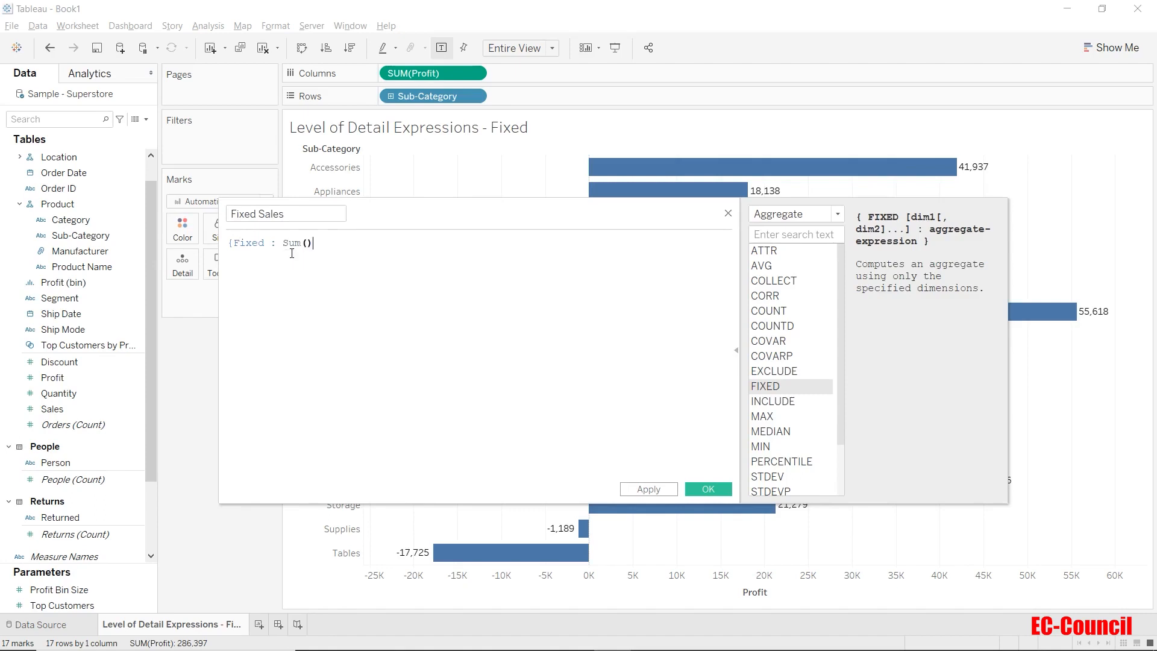
{"action": "type", "text": "ales"}
{"action": "key", "text": "Return"}
{"action": "type", "text": ")}"}
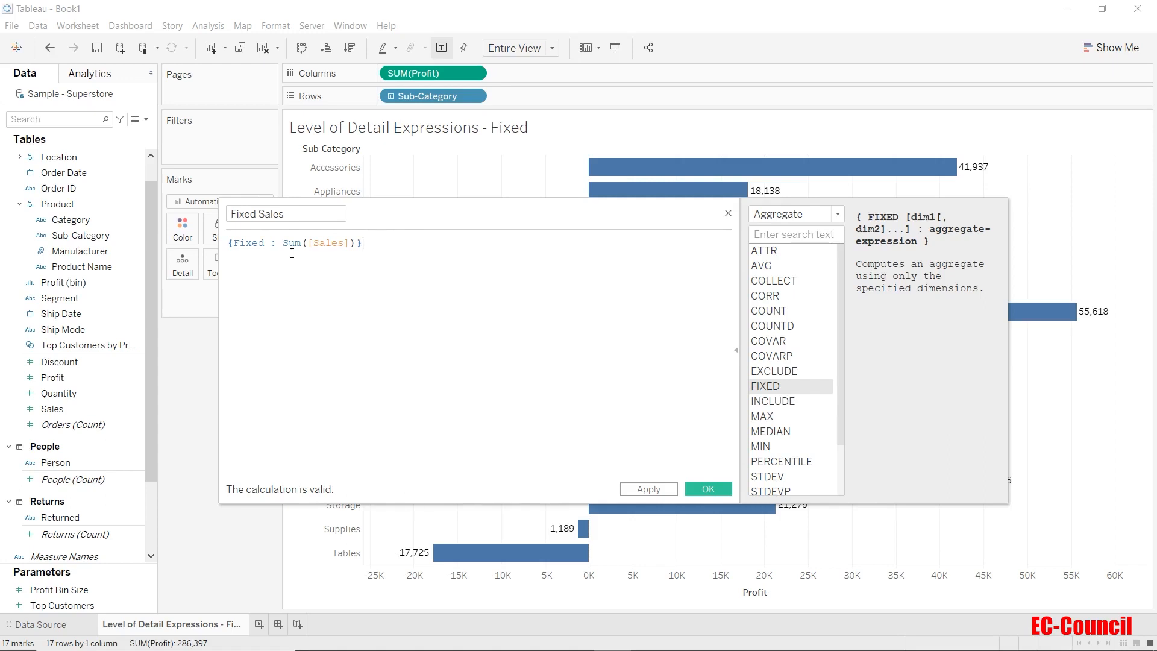
Step: Replace the Sales field in the formula with Profit, giving {Fixed : Sum([Profit])}, and save the calculated field
{"action": "left_click_drag", "start_coordinate": [351, 243], "coordinate": [303, 244]}
{"action": "type", "text": "pro"}
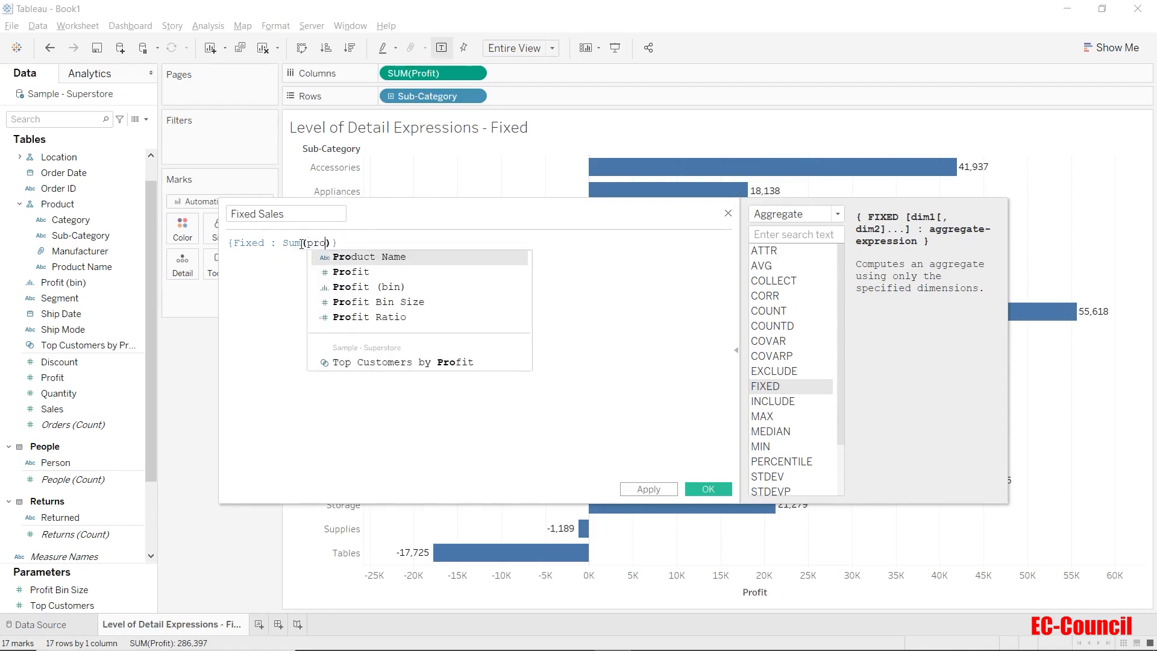
{"action": "key", "text": "Down"}
{"action": "key", "text": "Return"}
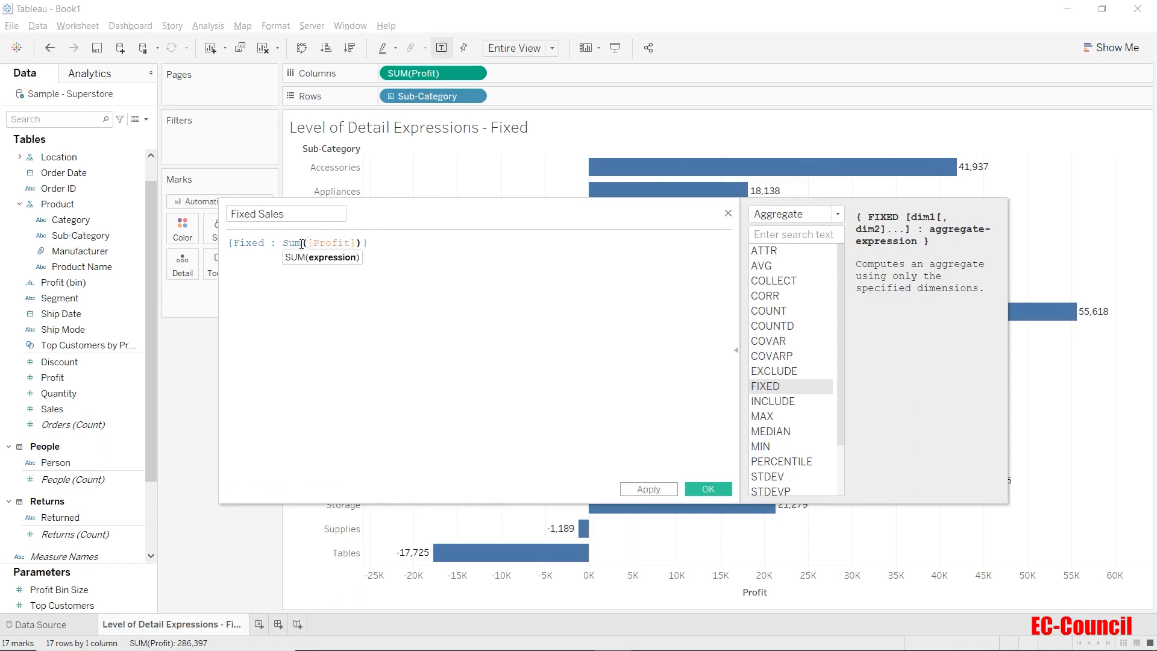
{"action": "key", "text": "End"}
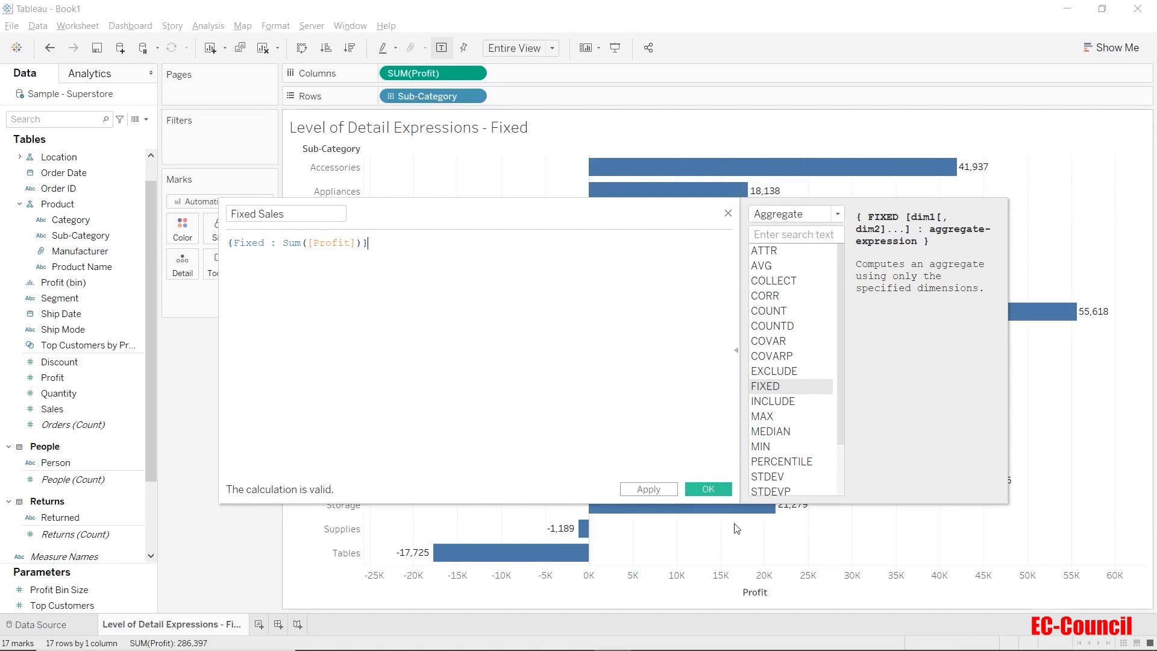
{"action": "left_click", "coordinate": [715, 488]}
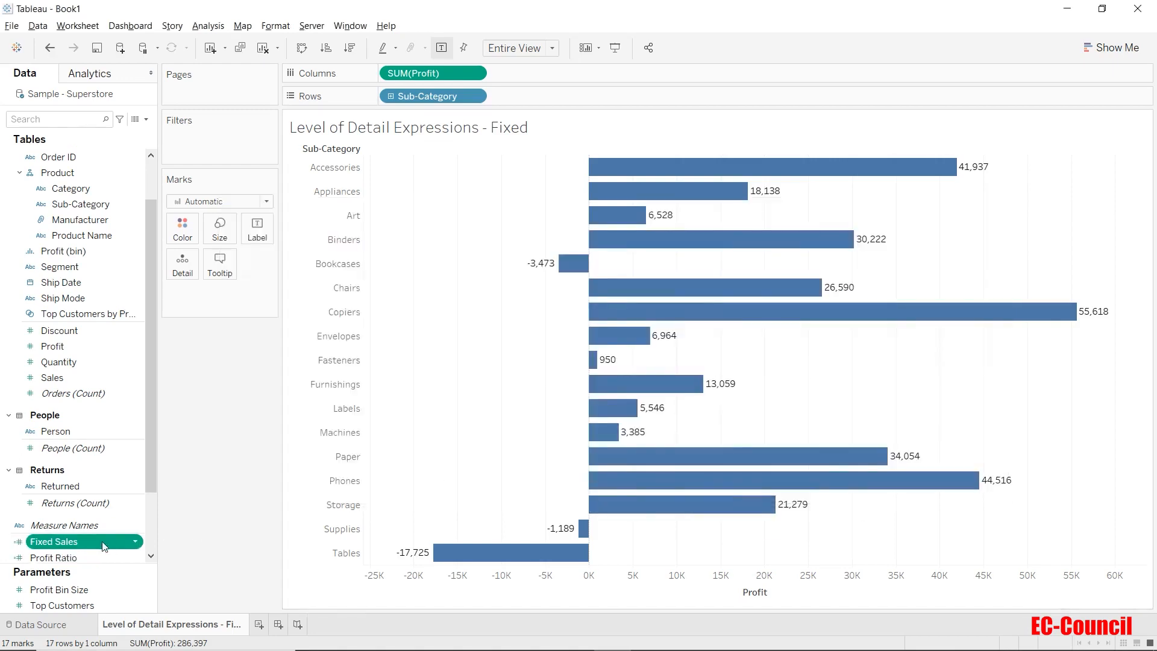
Step: Add Fixed Sales to the columns after SUM(Profit) and show column grand totals
{"action": "left_click_drag", "start_coordinate": [103, 546], "coordinate": [586, 73]}
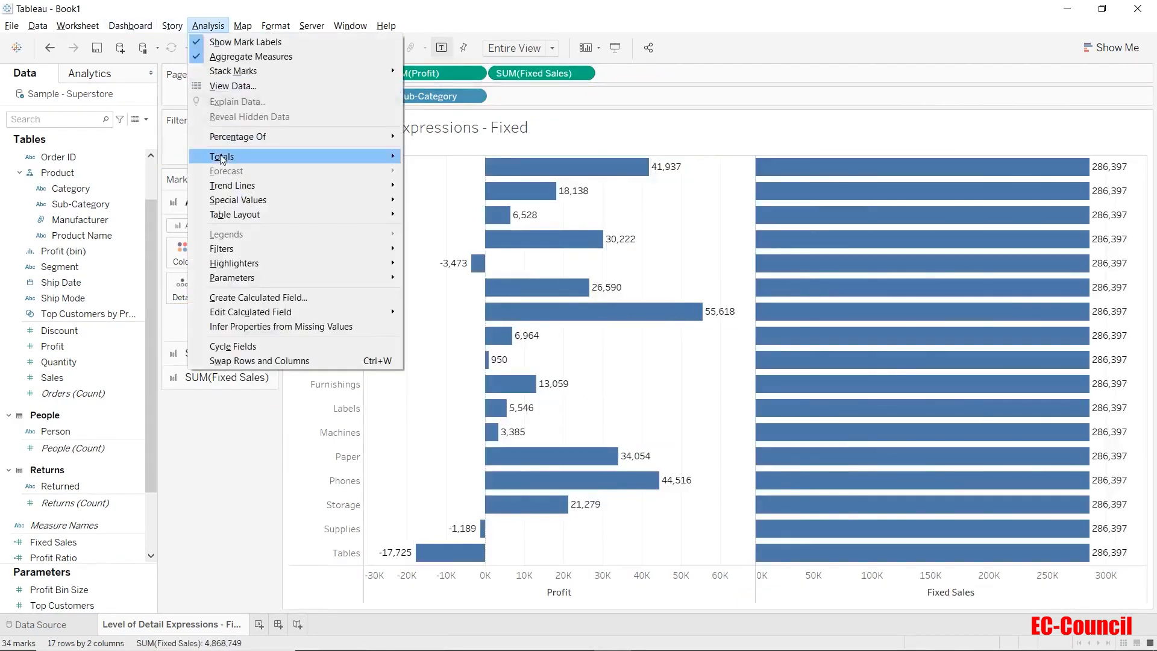
{"action": "mouse_move", "coordinate": [220, 158]}
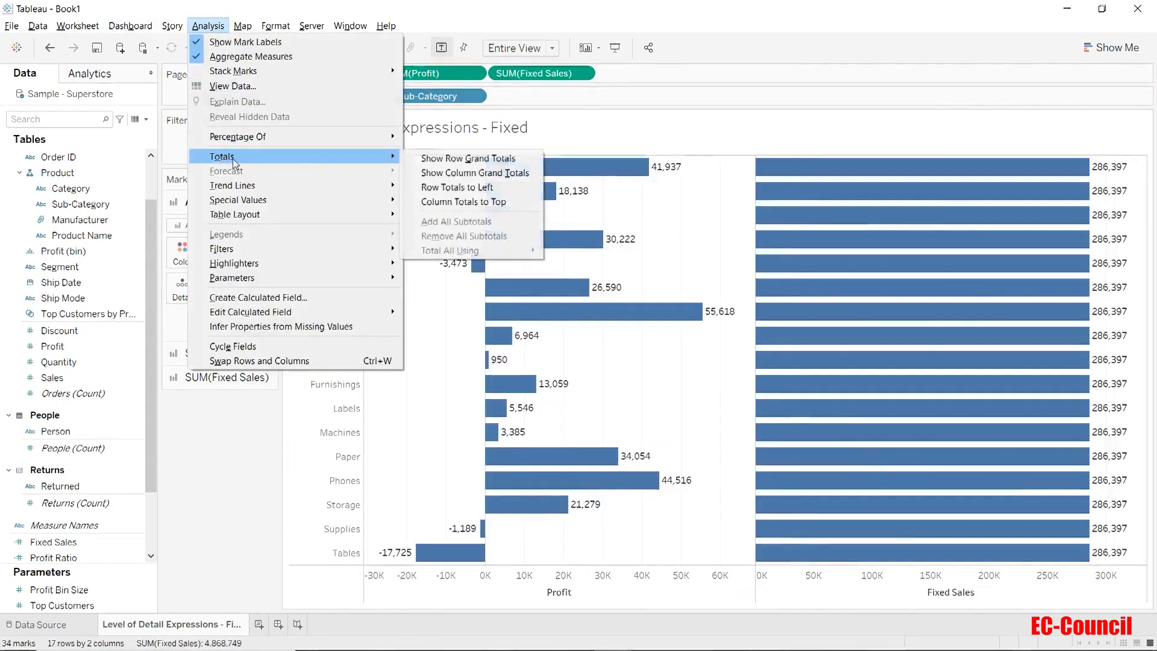
{"action": "left_click", "coordinate": [454, 175]}
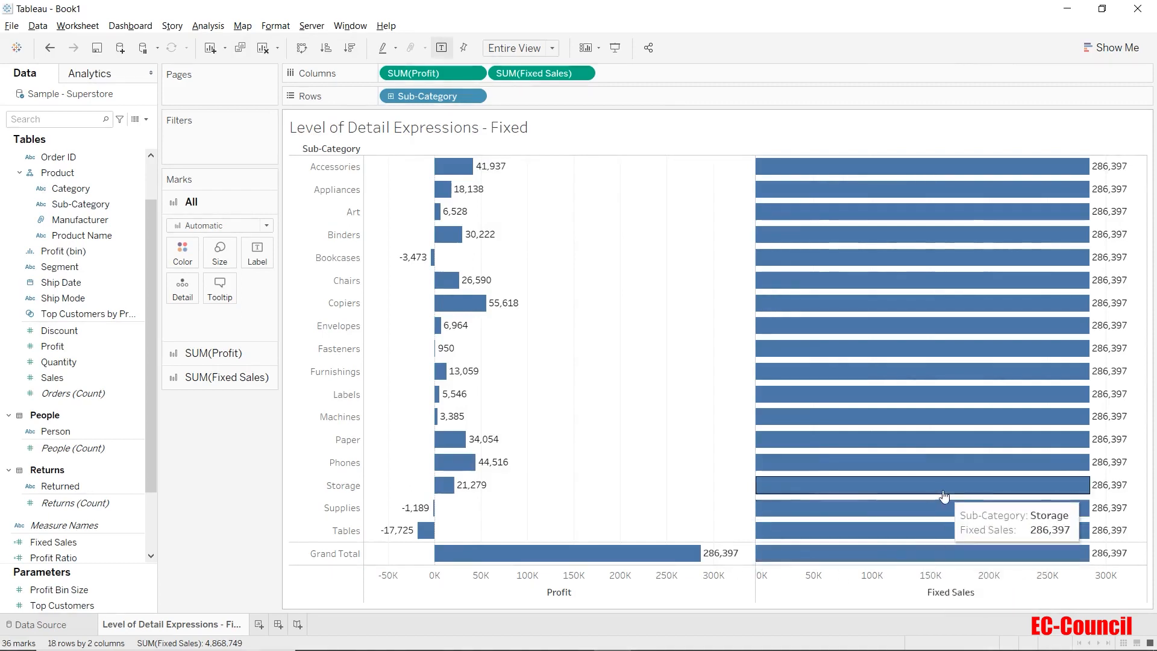
{"action": "mouse_move", "coordinate": [1044, 511]}
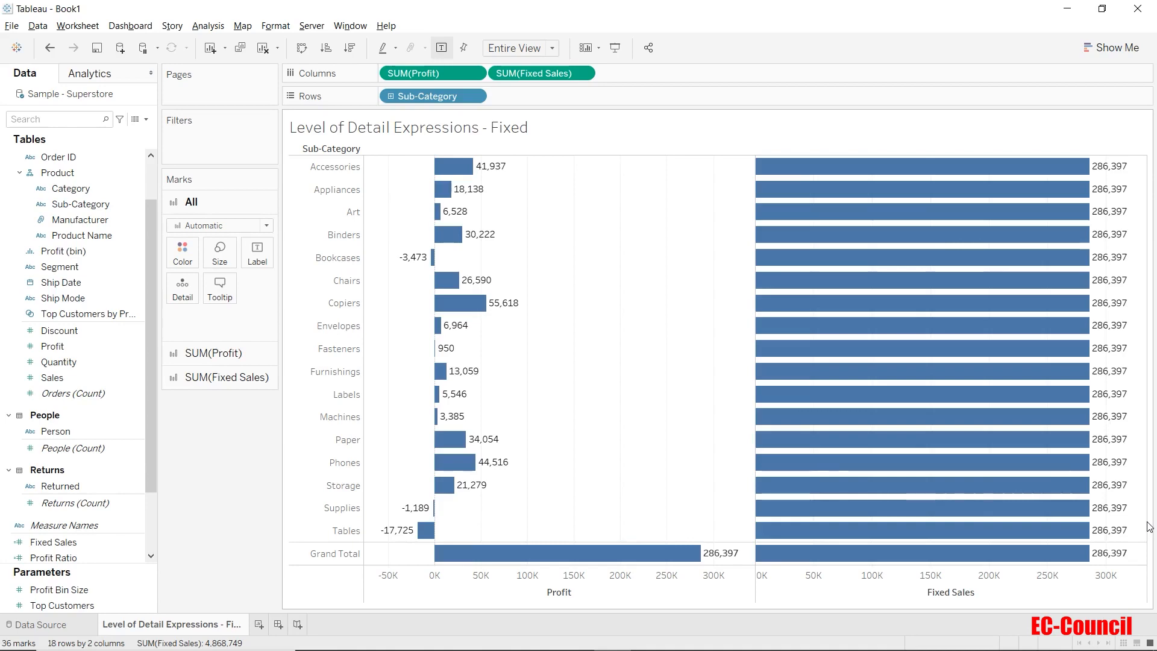
Step: Add an ad-hoc calculation sum([Profit])*100 / [Fixed Sales] to the columns after SUM(Fixed Sales)
{"action": "double_click", "coordinate": [696, 72]}
{"action": "type", "text": "sum"}
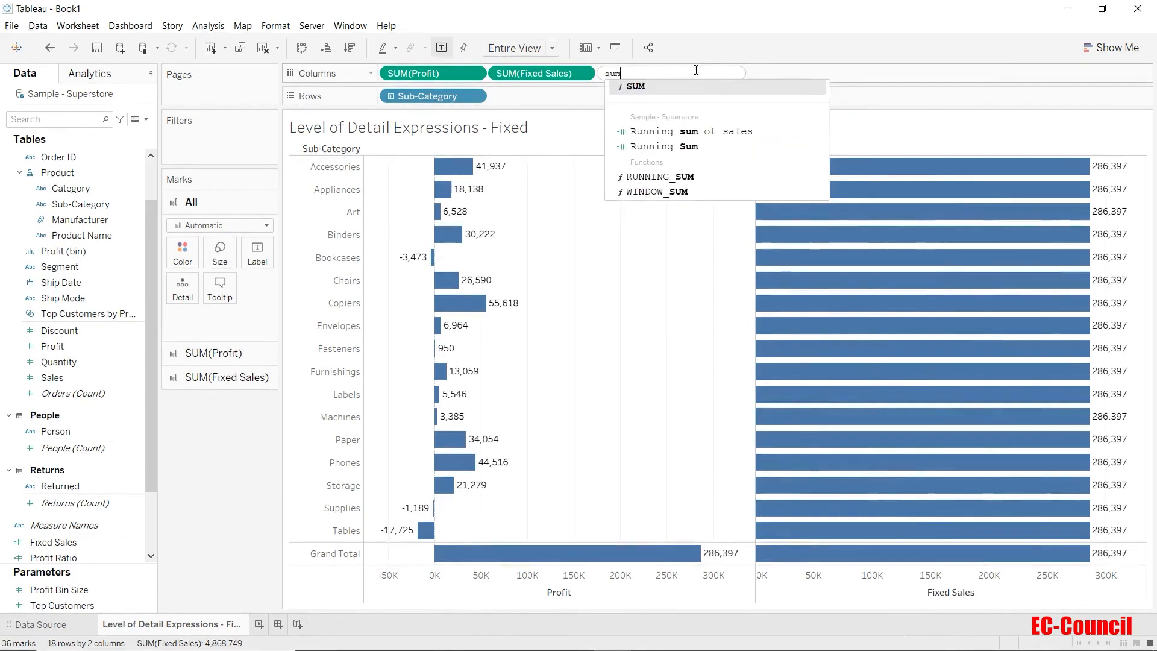
{"action": "type", "text": "(profi"}
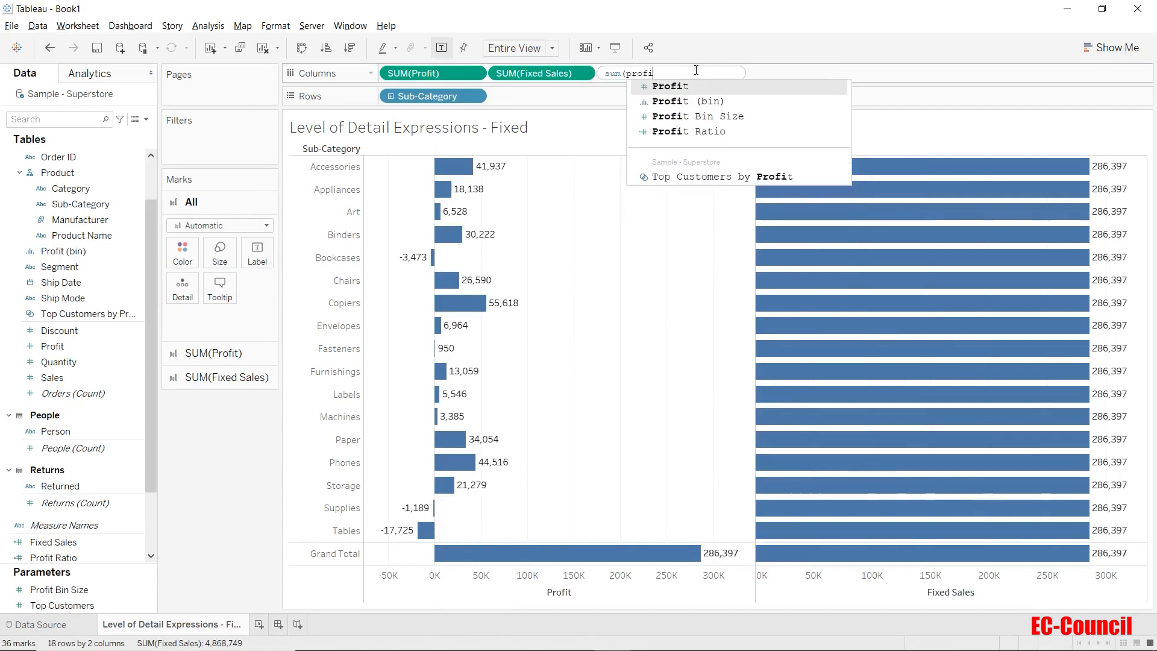
{"action": "key", "text": "Return"}
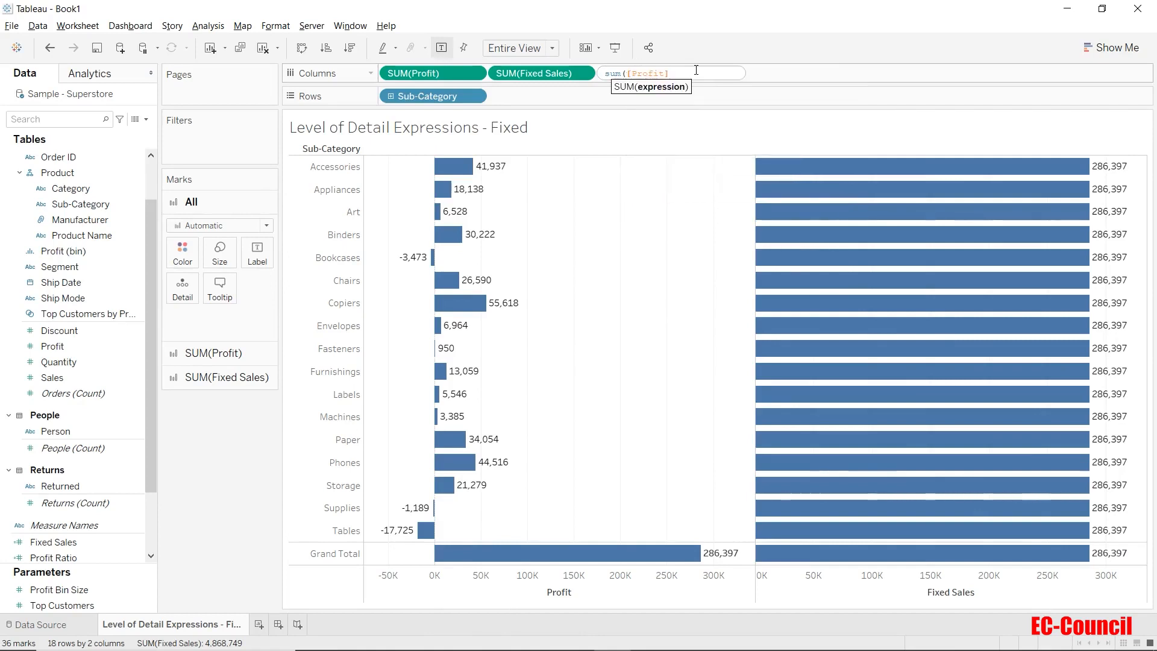
{"action": "type", "text": ")*100 "}
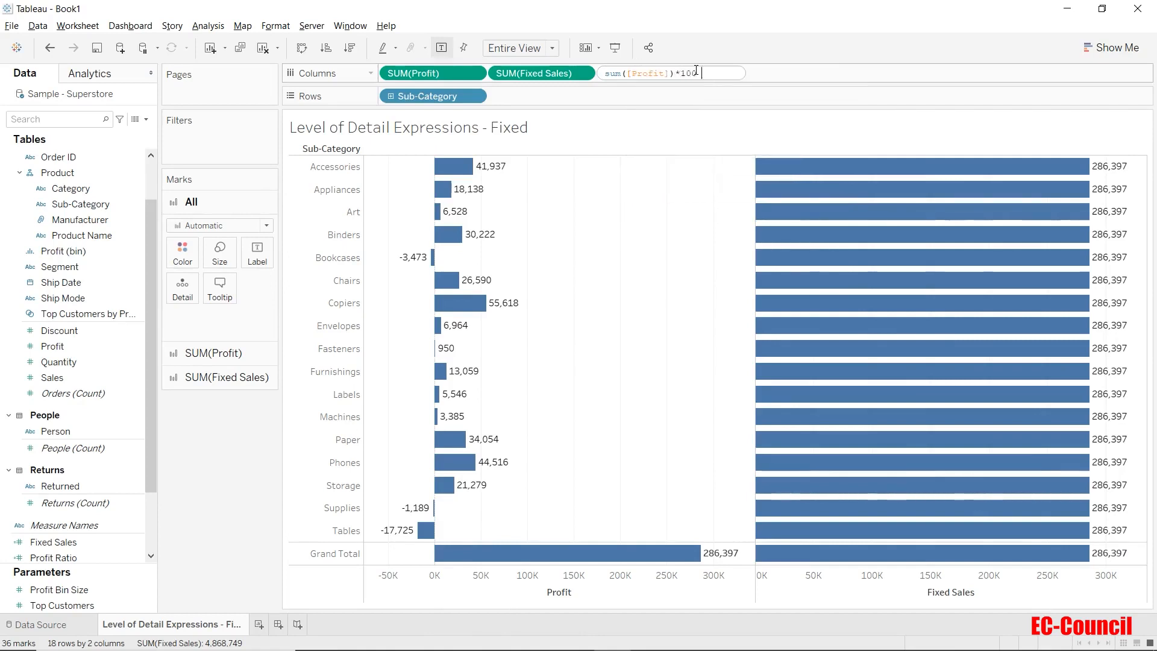
{"action": "type", "text": "/ fixed"}
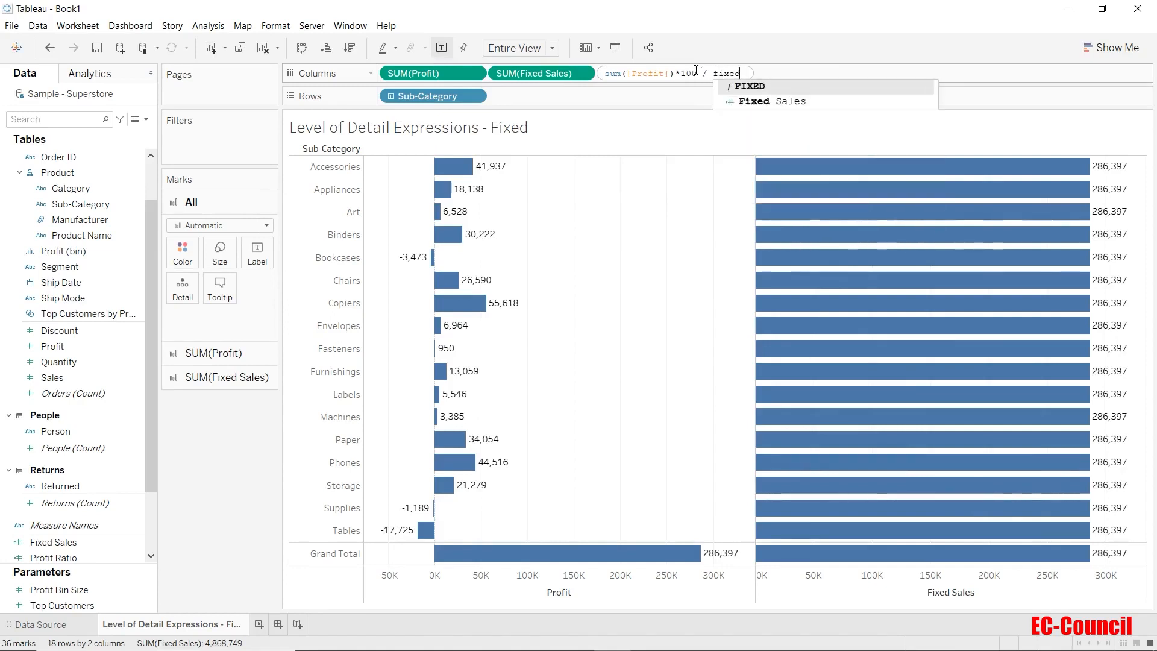
{"action": "key", "text": "Down"}
{"action": "key", "text": "Return"}
{"action": "key", "text": "Return"}
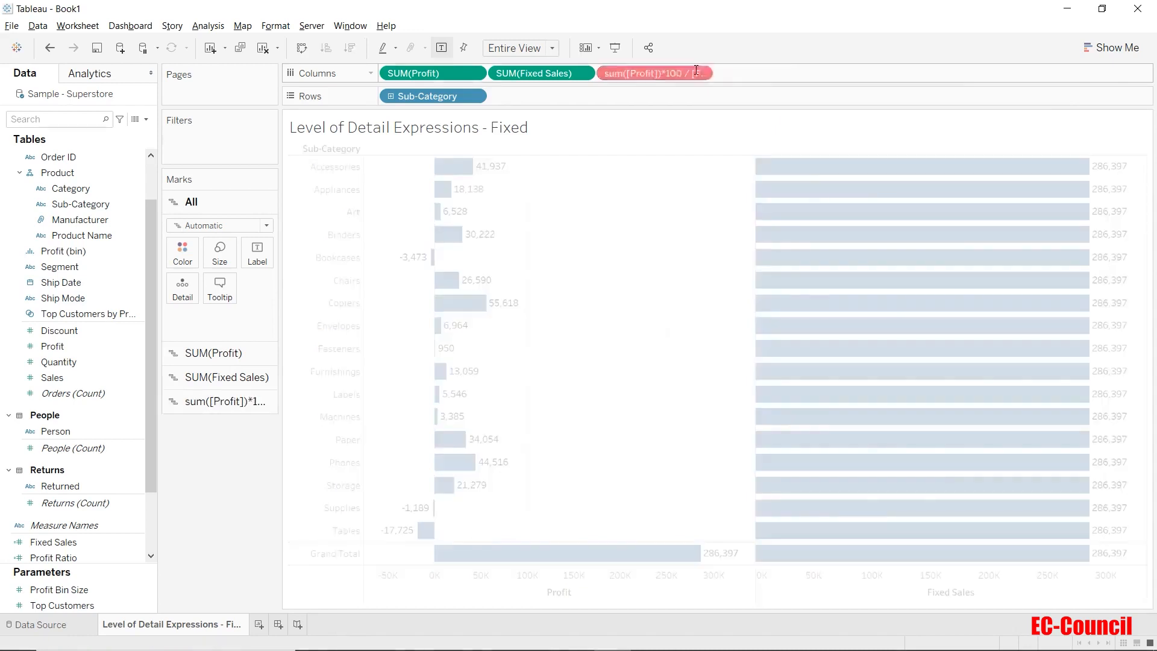
Step: Correct the ad-hoc calculation by aggregating its divisor, making it sum([Profit])*100 / avg([Fixed Sales])
{"action": "double_click", "coordinate": [693, 73]}
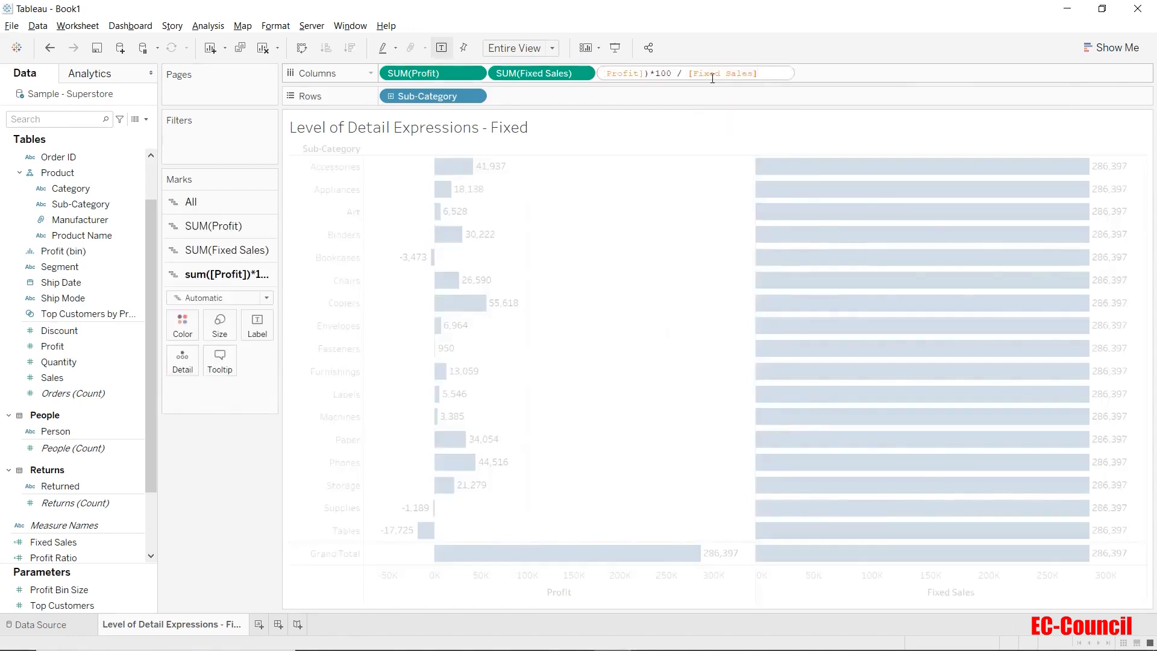
{"action": "type", "text": "sum"}
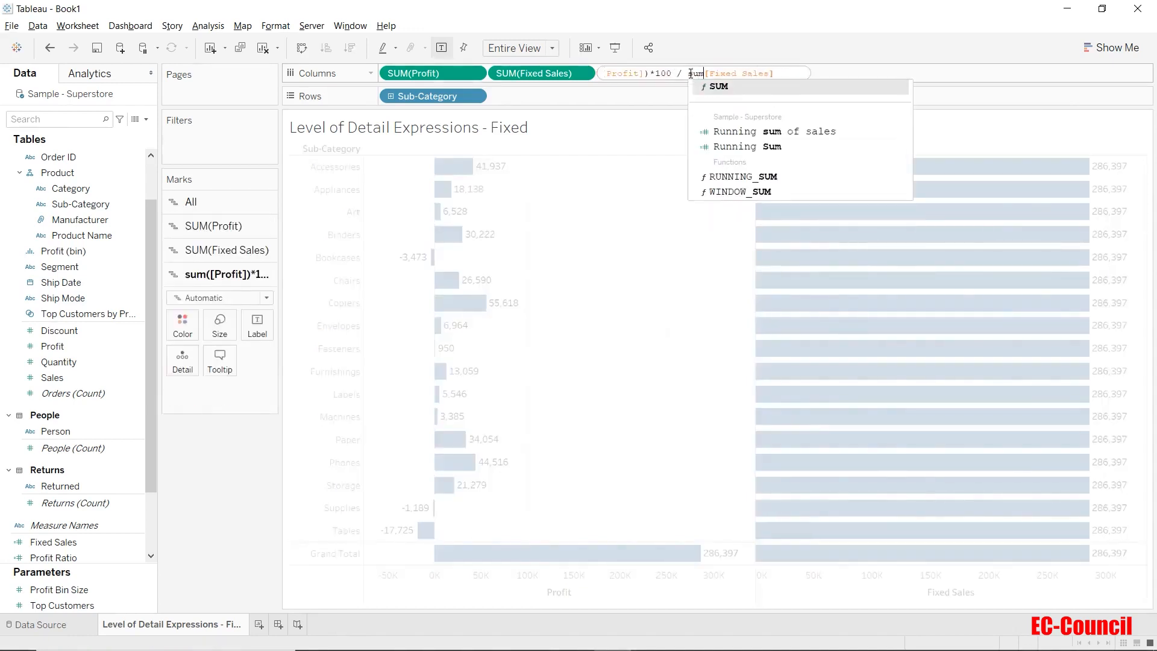
{"action": "key", "text": "BackSpace"}
{"action": "key", "text": "BackSpace"}
{"action": "key", "text": "BackSpace"}
{"action": "type", "text": "avg("}
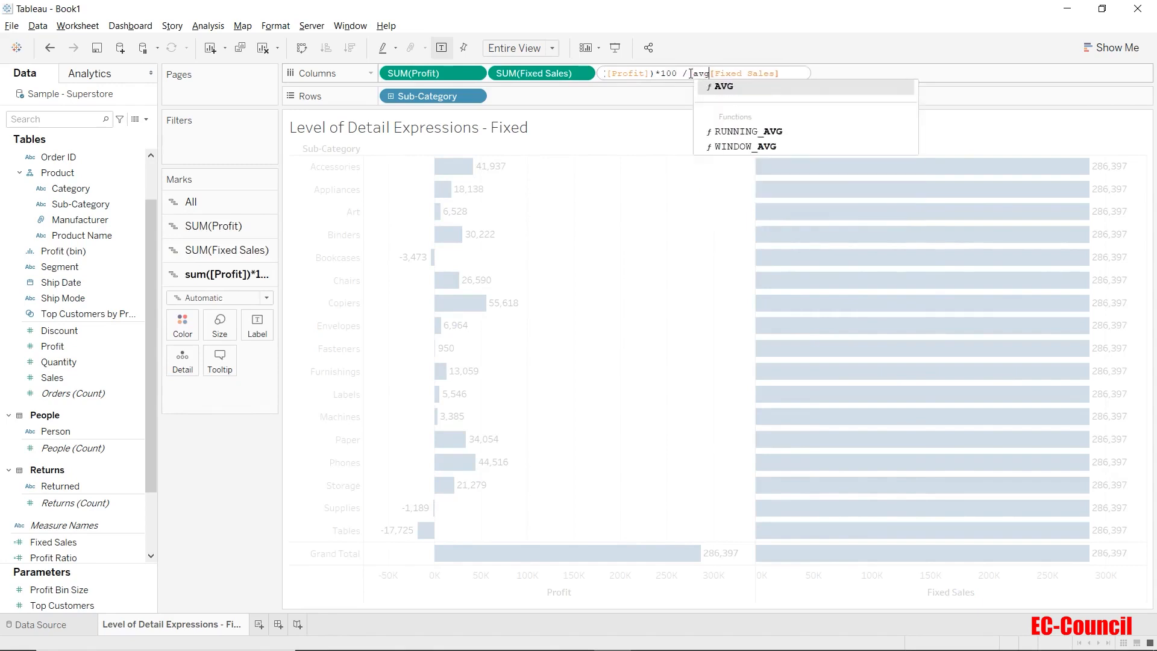
{"action": "key", "text": "Right"}
{"action": "key", "text": "Right"}
{"action": "key", "text": "Right"}
{"action": "key", "text": "Right"}
{"action": "key", "text": "Right"}
{"action": "key", "text": "Right"}
{"action": "key", "text": "Right"}
{"action": "key", "text": "Right"}
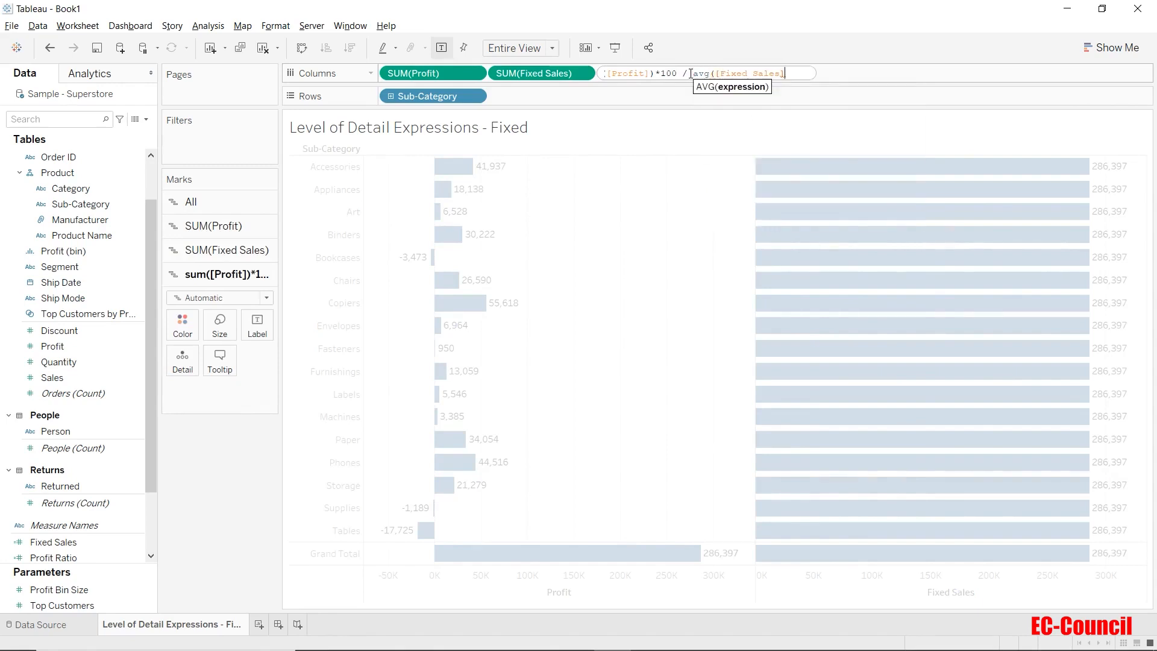
{"action": "type", "text": ")"}
{"action": "key", "text": "Return"}
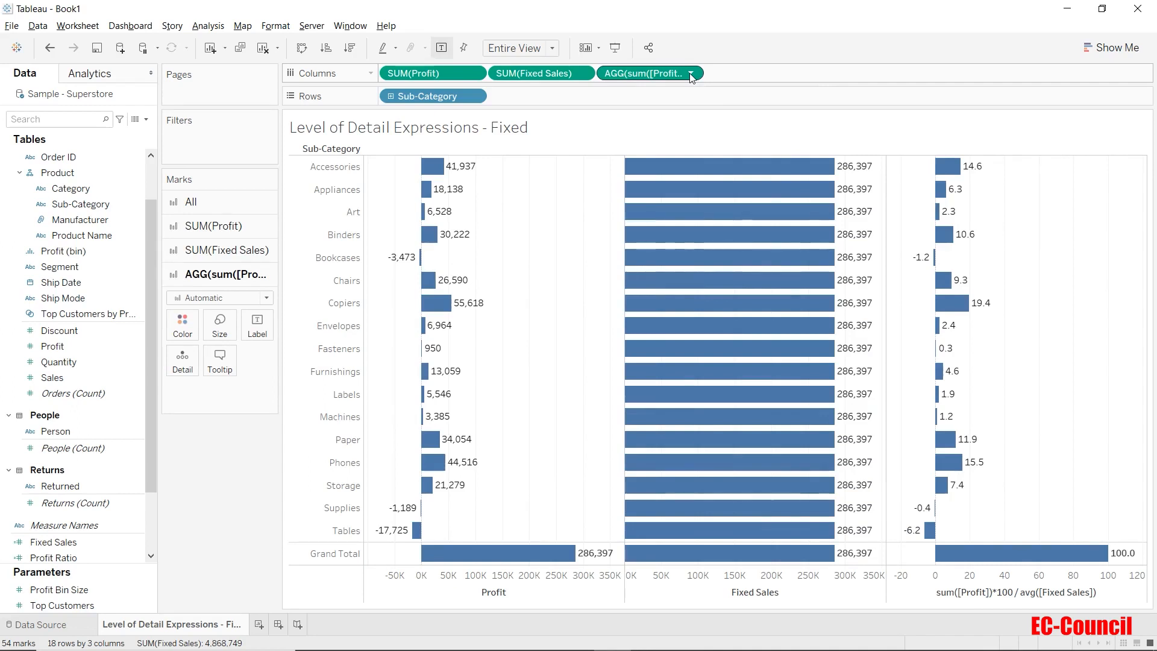
Step: Apply the Percent of Total quick table calculation to SUM(Profit) in the columns
{"action": "left_click", "coordinate": [473, 74]}
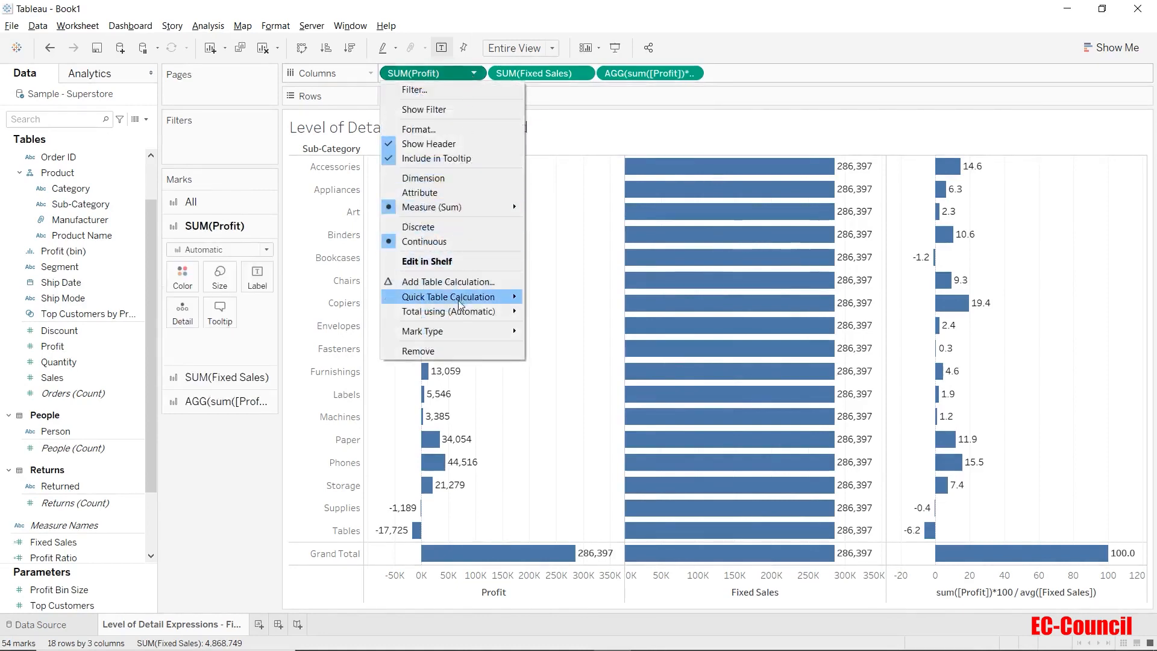
{"action": "mouse_move", "coordinate": [460, 300]}
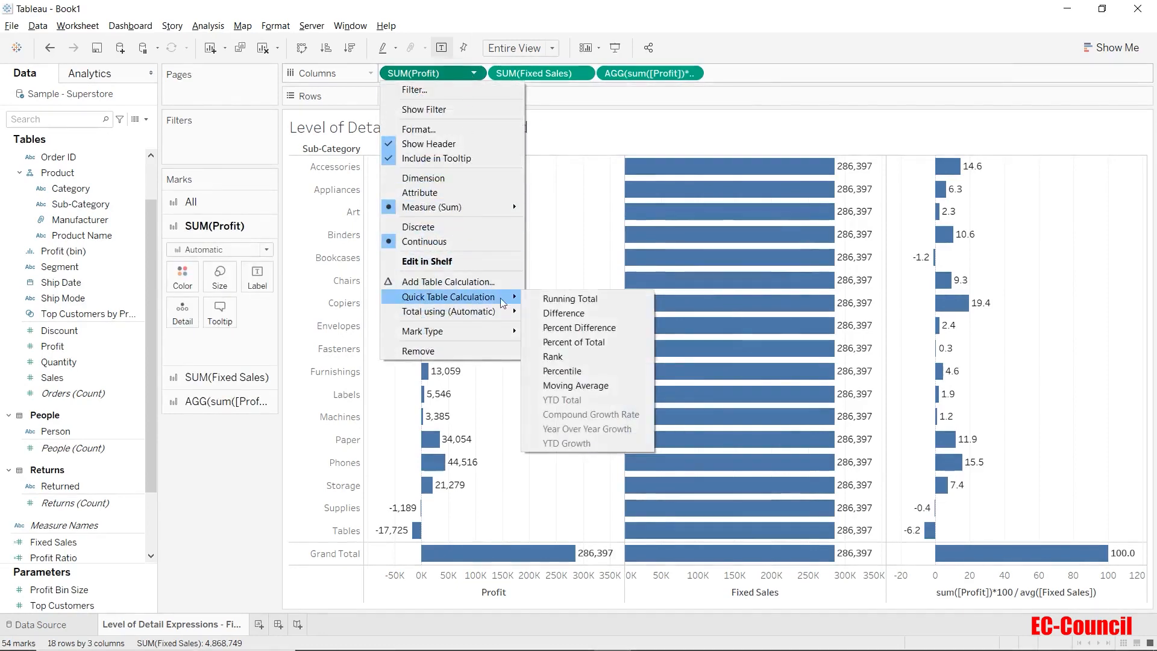
{"action": "left_click", "coordinate": [573, 343]}
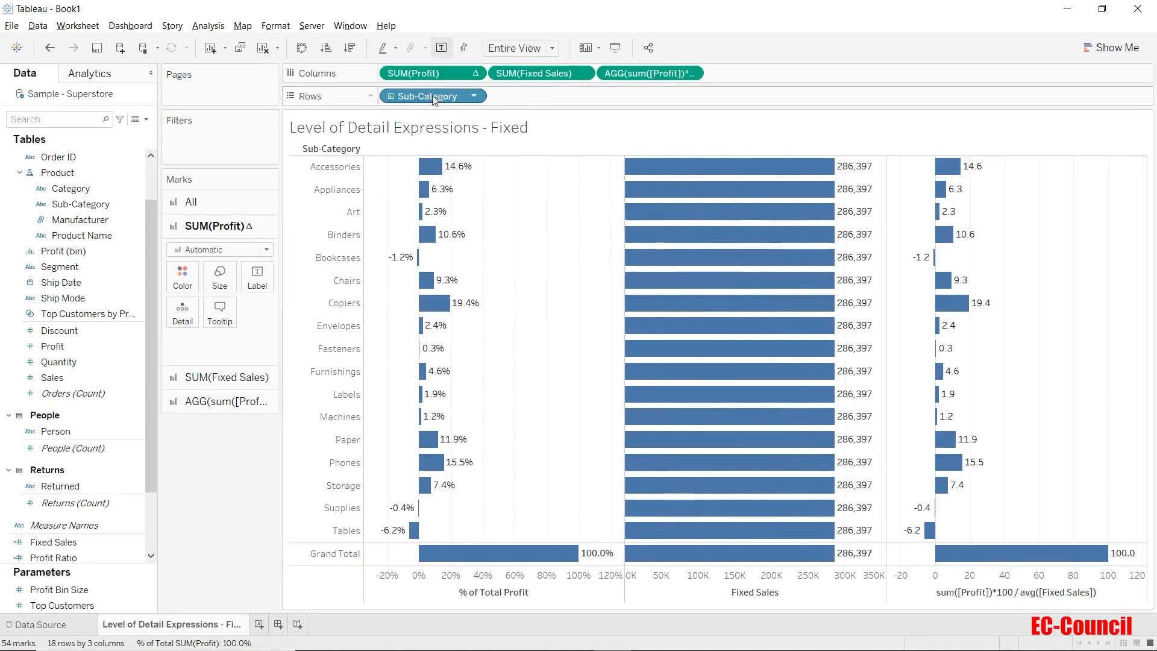
Step: Add a Sub-Category filter to the sheet that keeps only Accessories
{"action": "left_click_drag", "start_coordinate": [432, 99], "coordinate": [244, 154]}
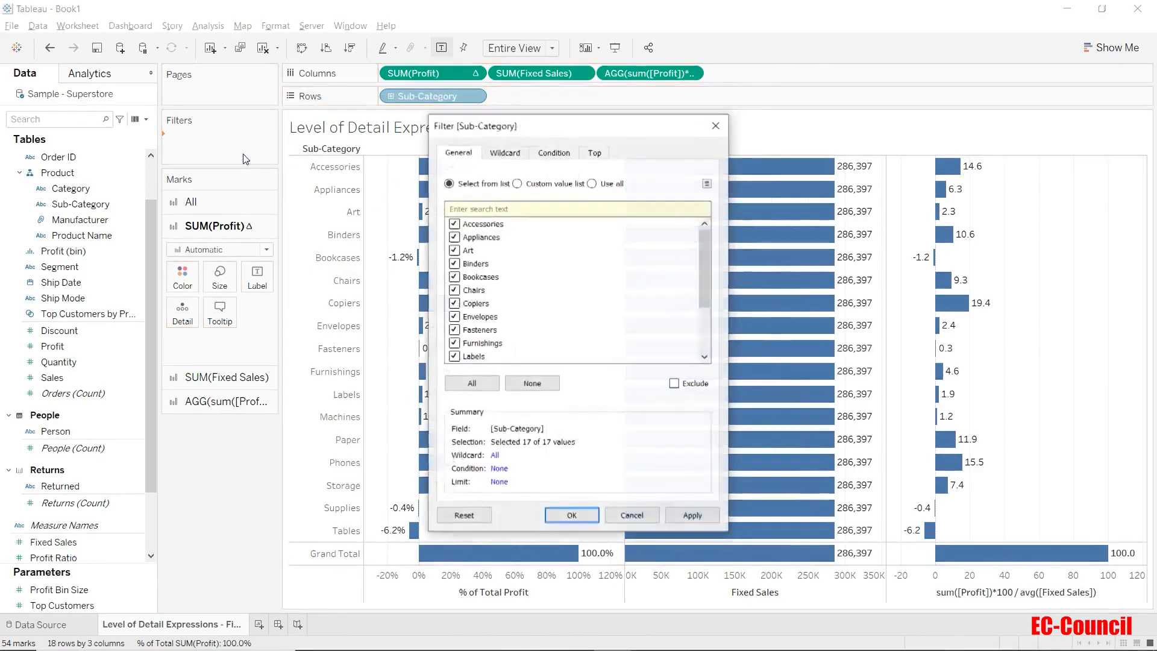
{"action": "left_click", "coordinate": [554, 386]}
{"action": "left_click", "coordinate": [455, 224]}
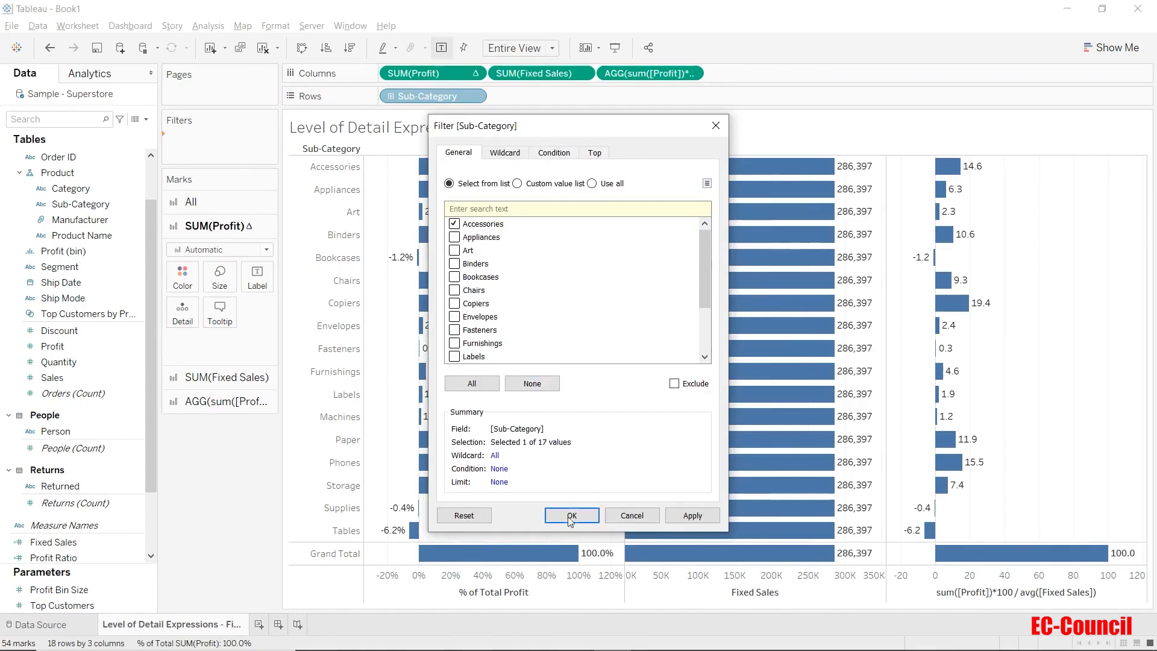
{"action": "left_click", "coordinate": [571, 516]}
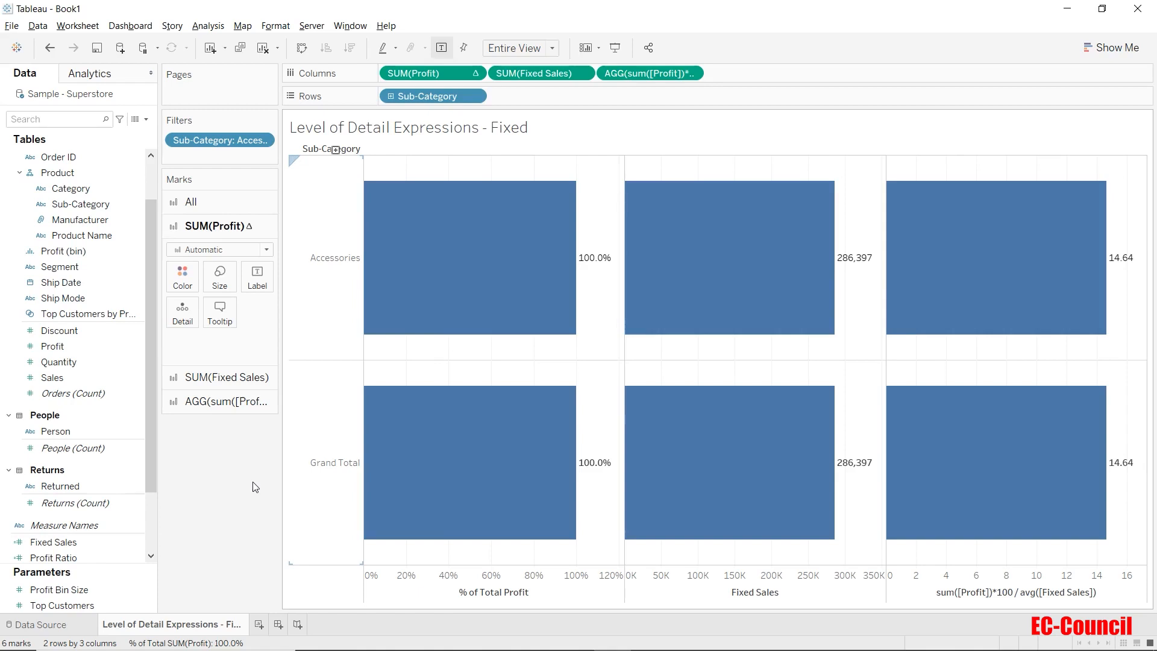
Step: Extend the Sub-Category filter to also include Appliances and Art
{"action": "left_click", "coordinate": [268, 139]}
{"action": "left_click", "coordinate": [244, 155]}
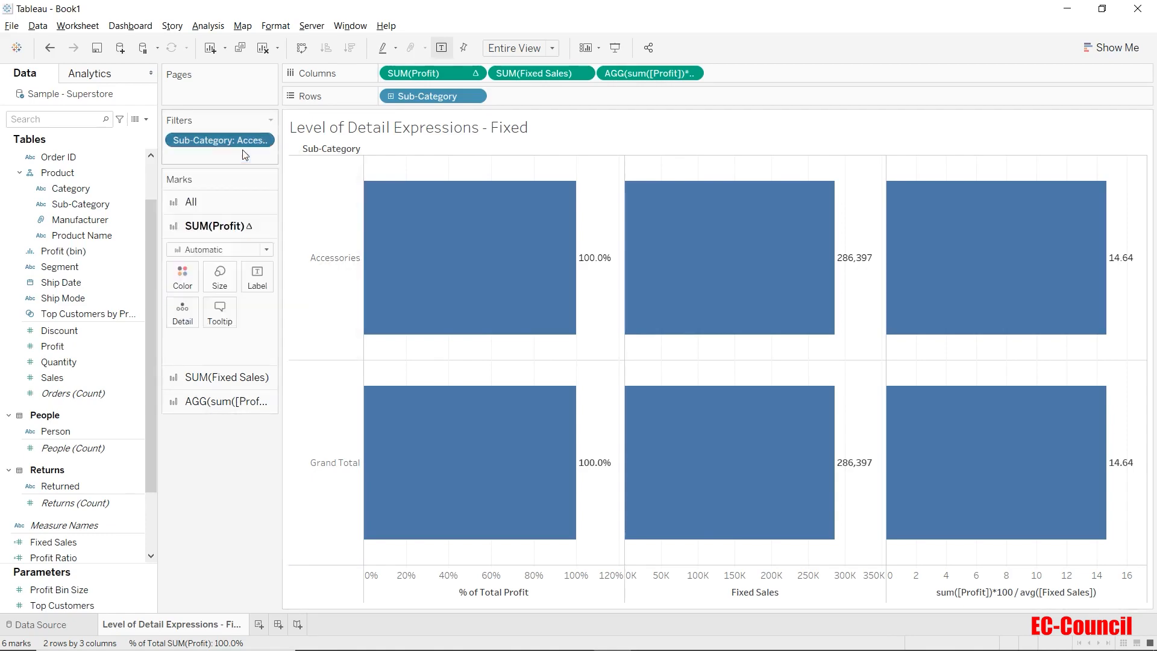
{"action": "left_click", "coordinate": [454, 236]}
{"action": "left_click", "coordinate": [454, 250]}
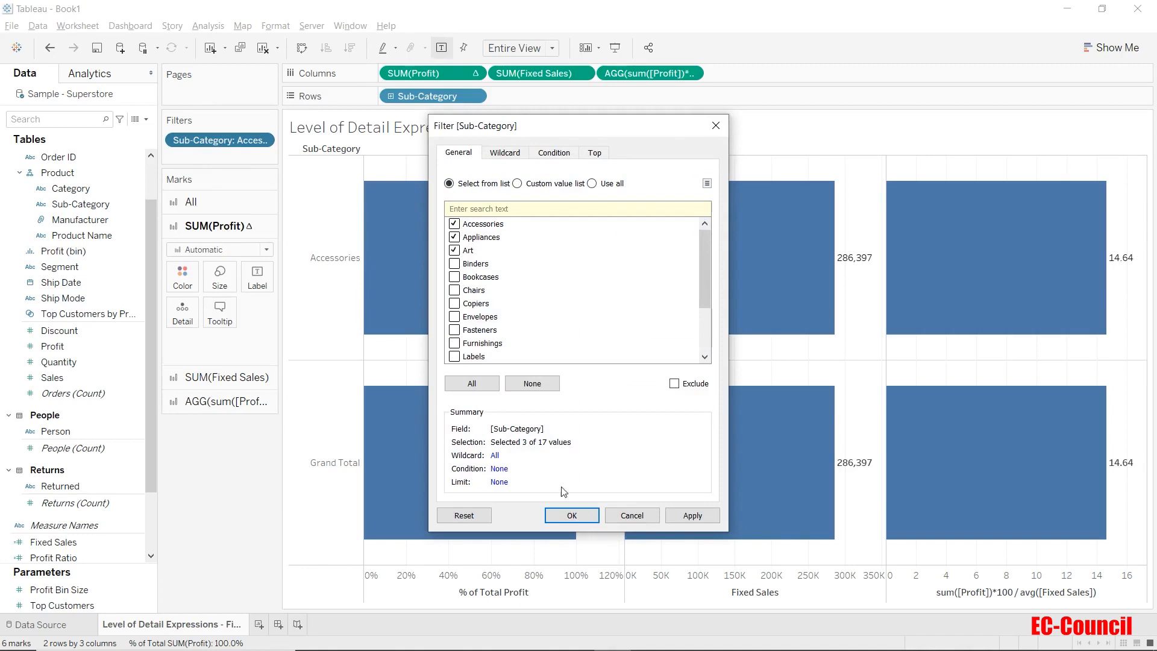
{"action": "left_click", "coordinate": [563, 518]}
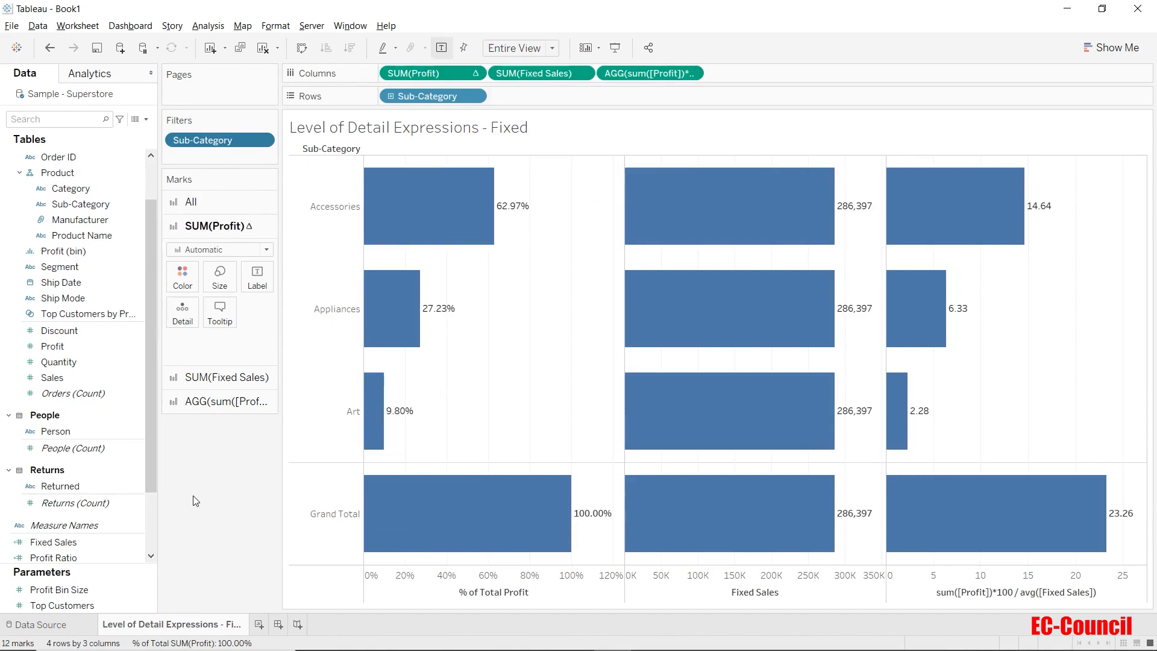
Step: Make the Sub-Category filter a context filter
{"action": "left_click", "coordinate": [263, 140]}
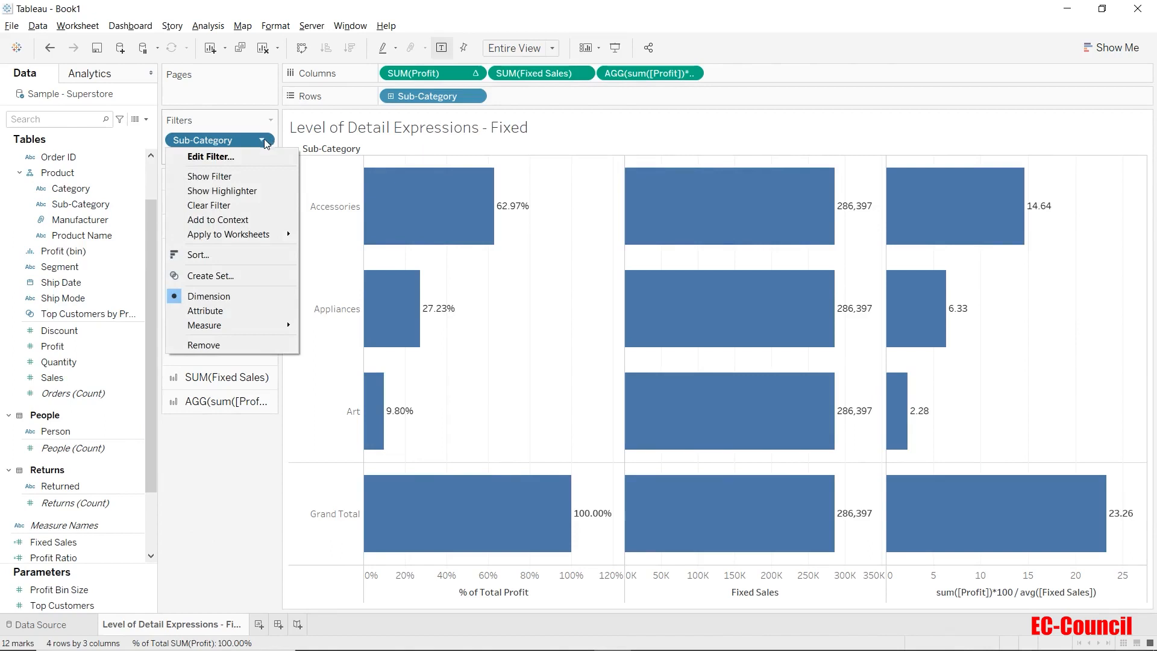
{"action": "left_click", "coordinate": [257, 226]}
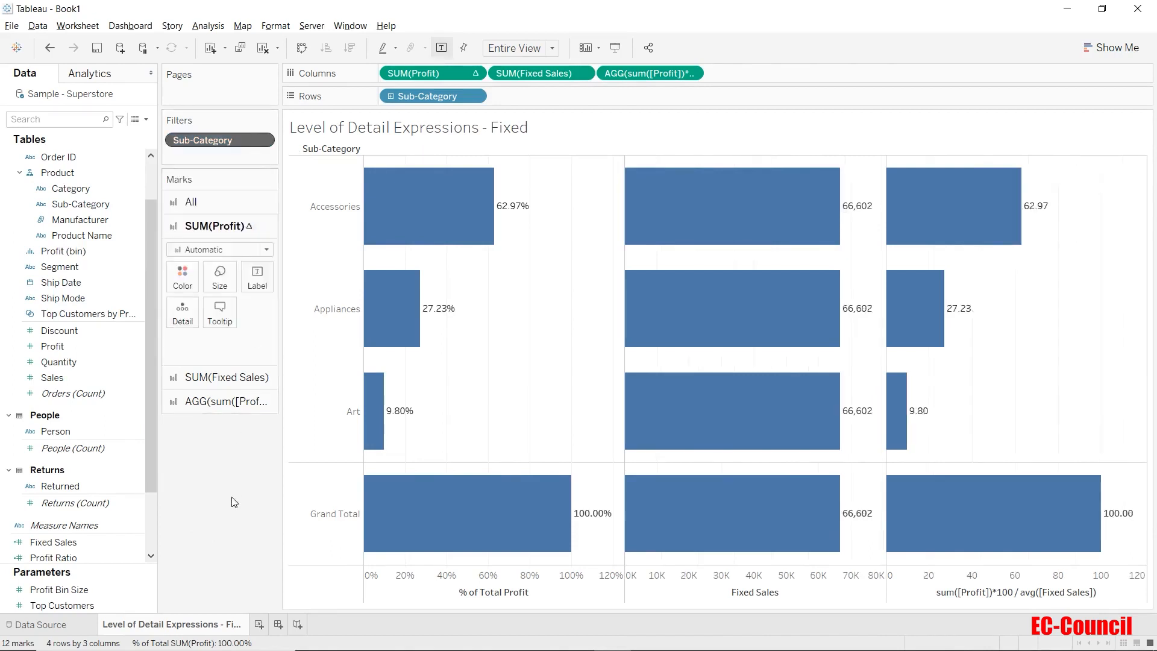